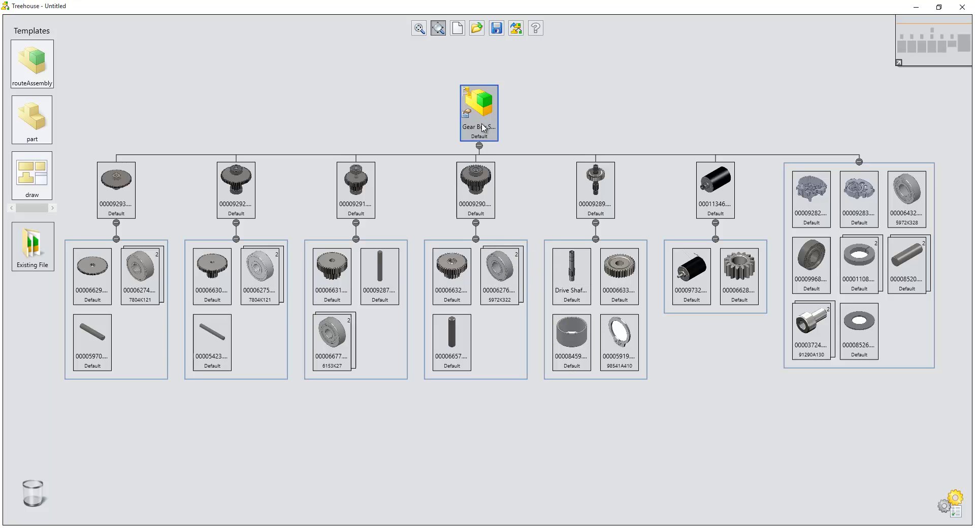
Save the top Gear Box assembly as a new document named 'Gear Box rev 2'.
{"action": "right_click", "coordinate": [483, 127]}
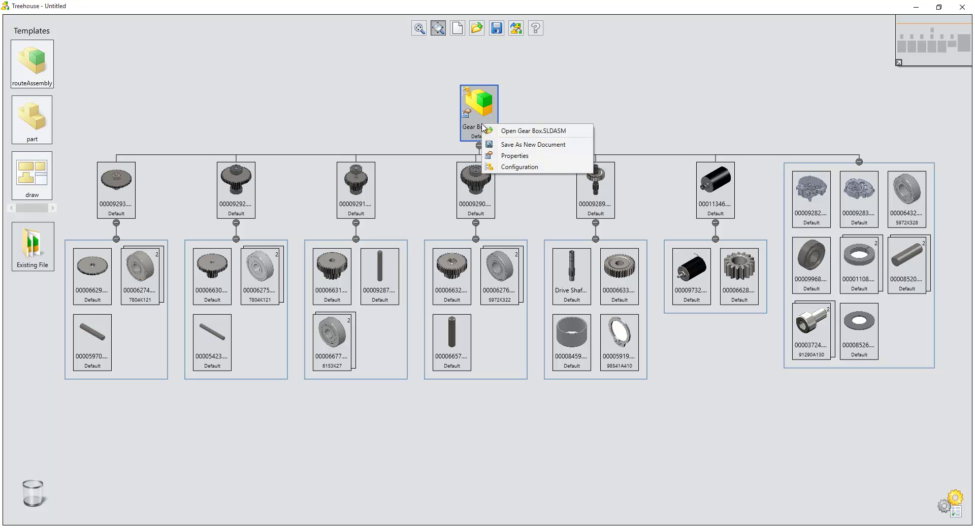
{"action": "left_click", "coordinate": [508, 145]}
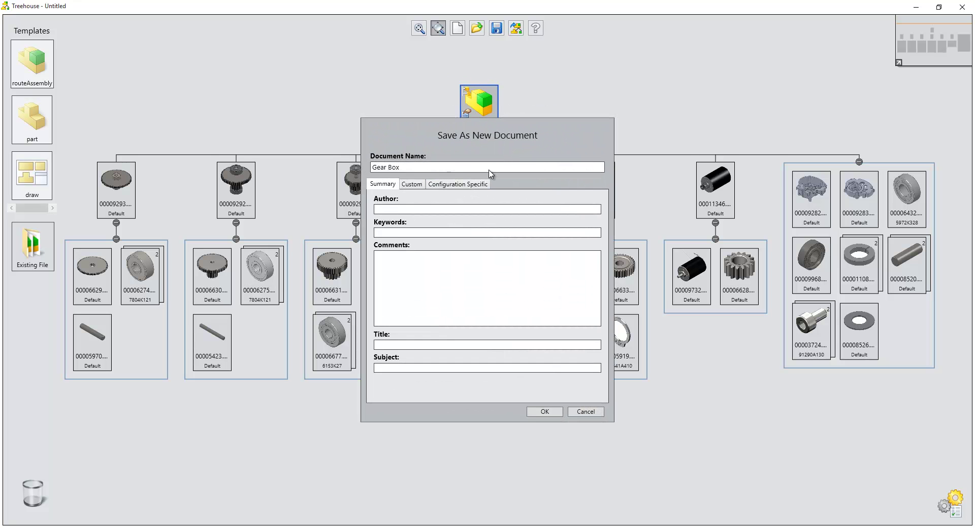
{"action": "left_click", "coordinate": [415, 166]}
{"action": "type", "text": "rev 2"}
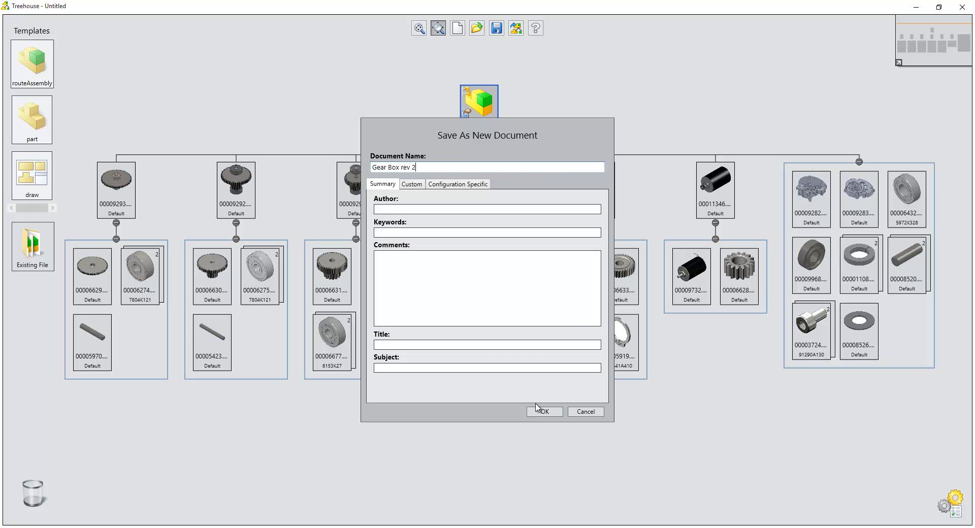
{"action": "left_click", "coordinate": [543, 411]}
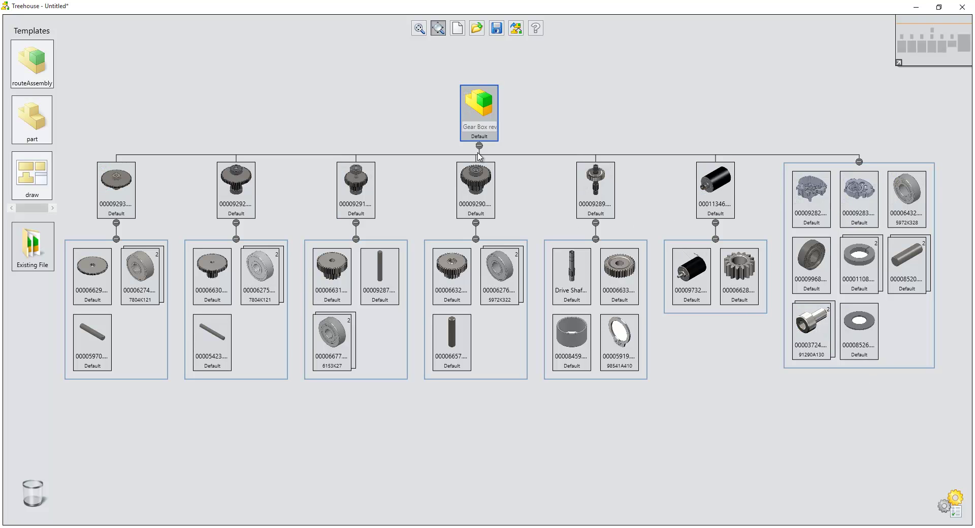
Save subassembly 00009289 as a new document named '00009289 rev 2'.
{"action": "right_click", "coordinate": [591, 210]}
{"action": "left_click", "coordinate": [641, 226]}
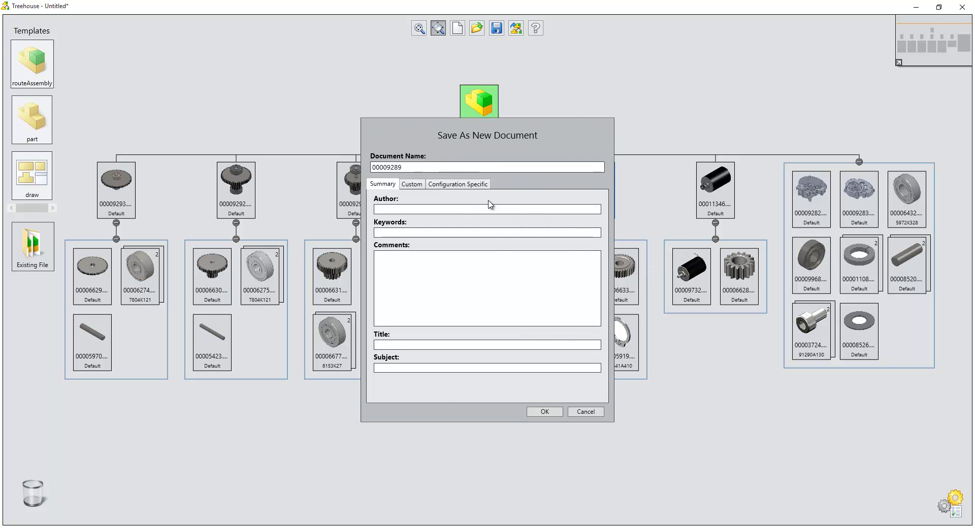
{"action": "left_click", "coordinate": [464, 167]}
{"action": "type", "text": "rev"}
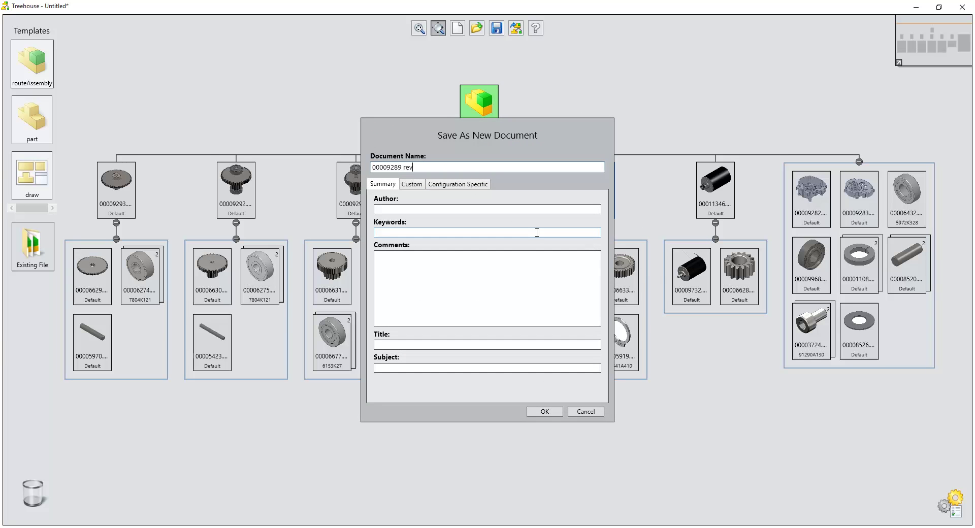
{"action": "type", "text": " 2"}
{"action": "left_click", "coordinate": [553, 412]}
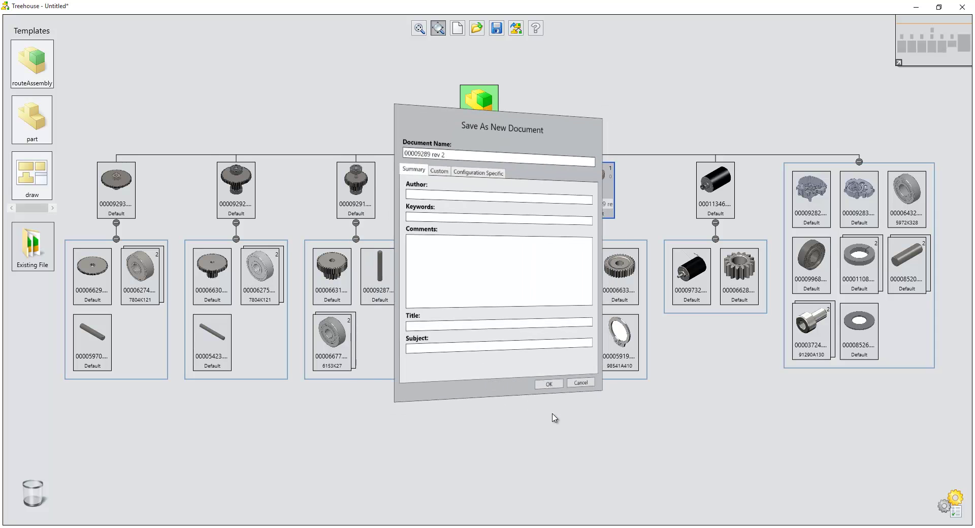
Save the Drive Shaft part as a new document named 'Drive Shaft rev 2'.
{"action": "right_click", "coordinate": [570, 300]}
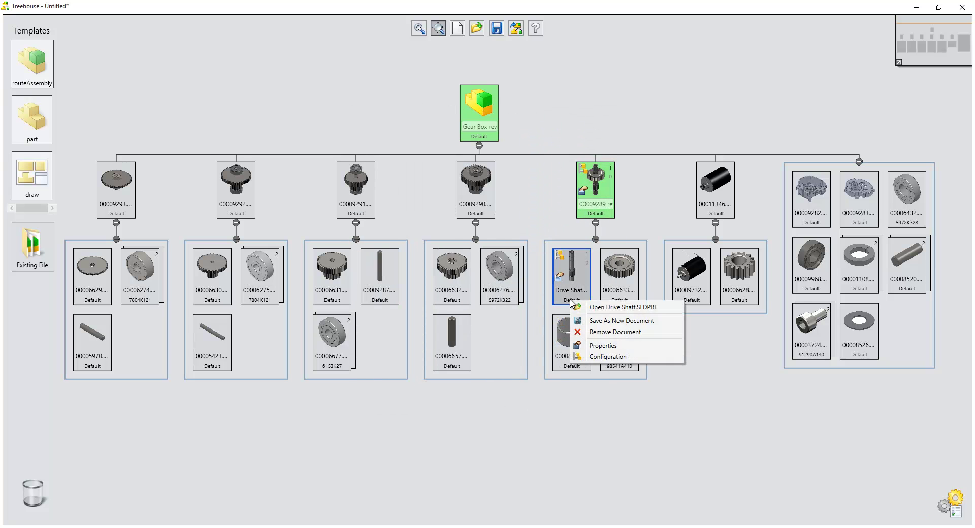
{"action": "left_click", "coordinate": [607, 320]}
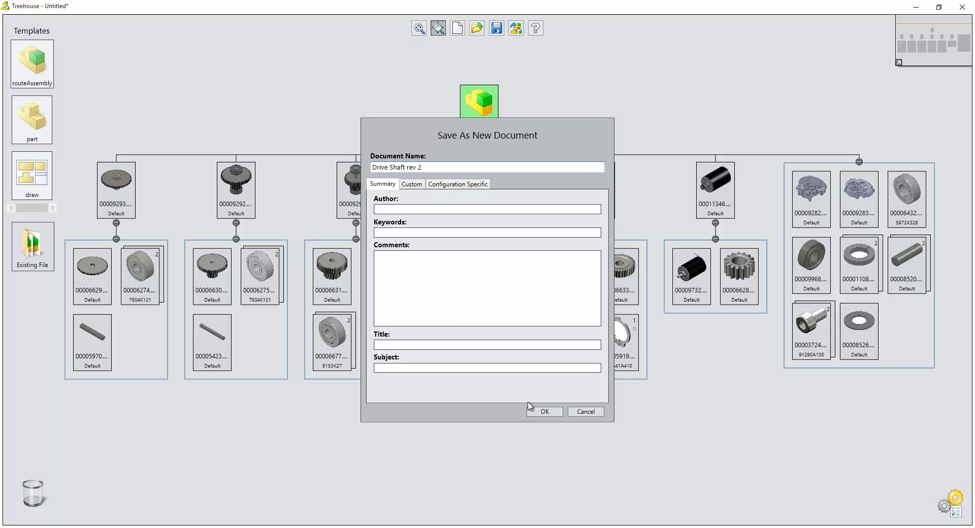
{"action": "left_click", "coordinate": [542, 411]}
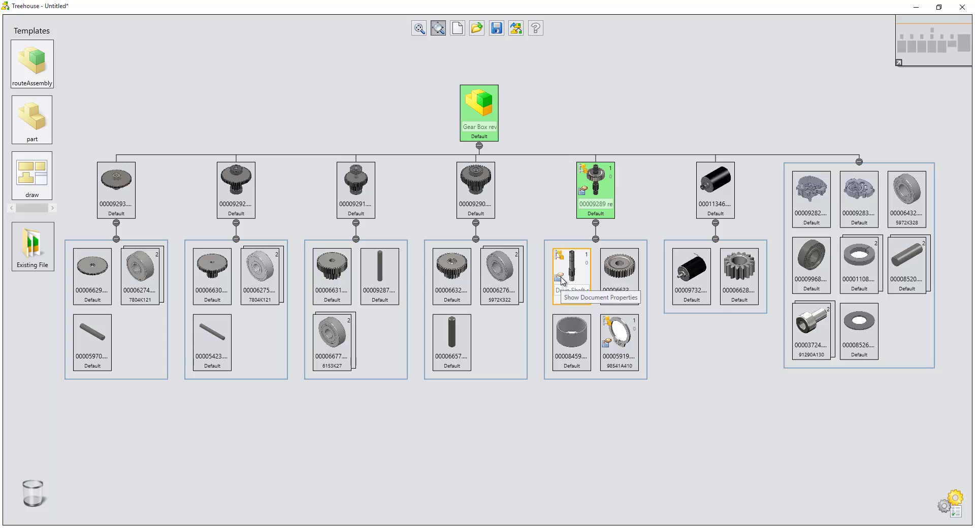
Review the Drive Shaft's configuration-specific part numbers for the 200mm and 150mm configurations.
{"action": "left_click", "coordinate": [561, 279]}
{"action": "left_click", "coordinate": [421, 185]}
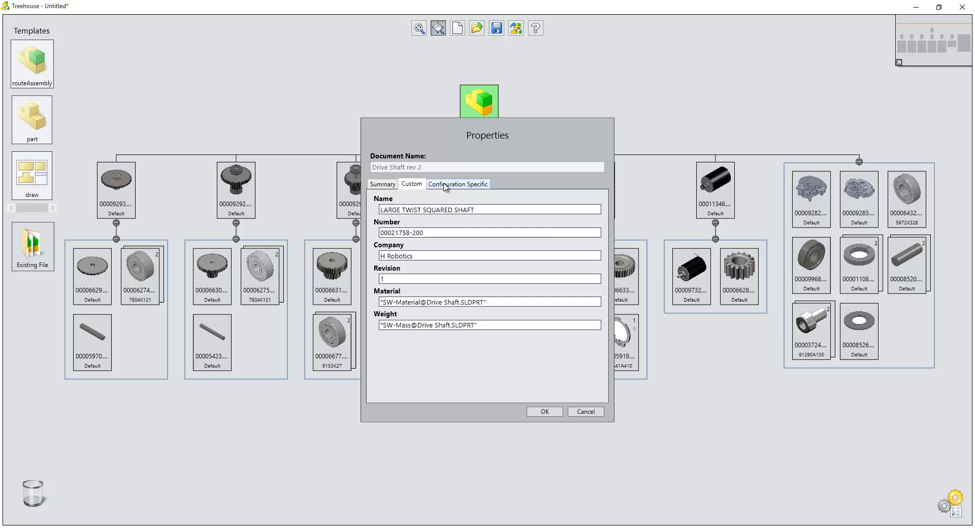
{"action": "left_click", "coordinate": [444, 186]}
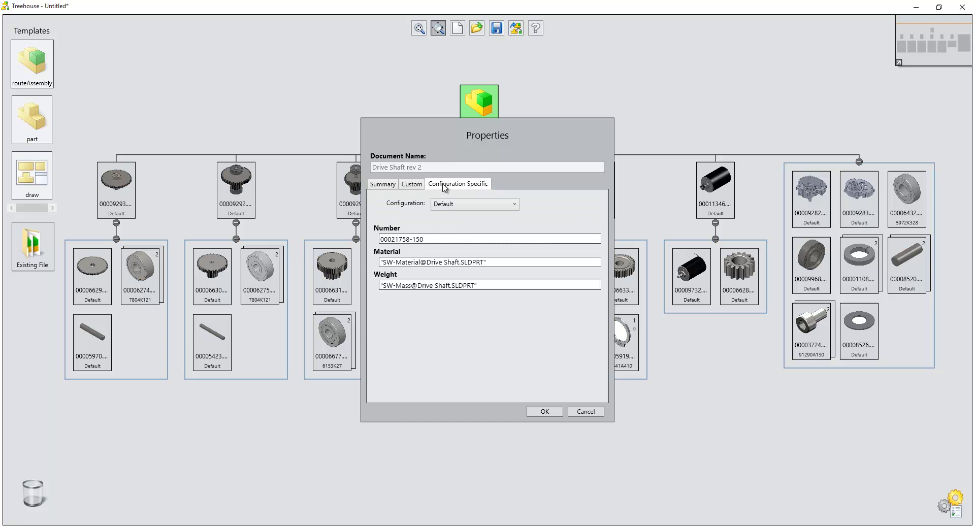
{"action": "left_click", "coordinate": [446, 204]}
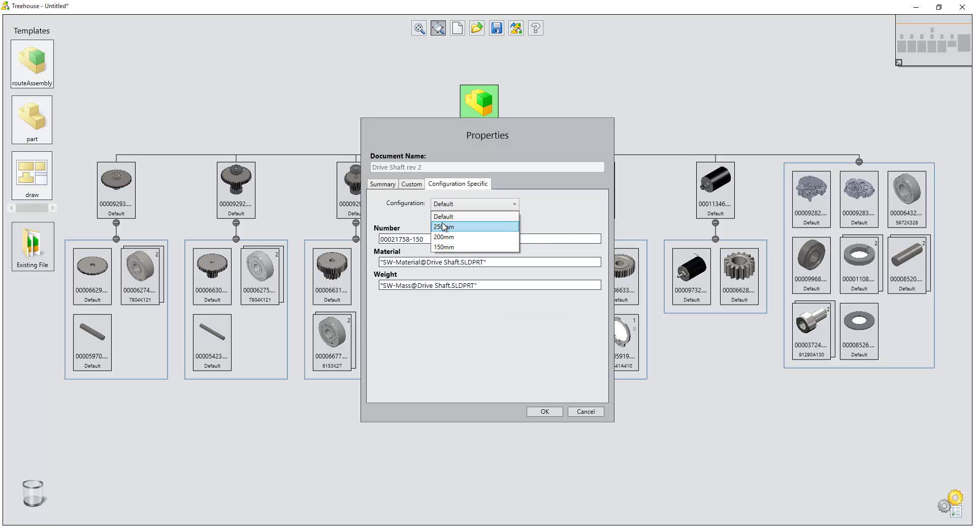
{"action": "left_click", "coordinate": [449, 224]}
{"action": "left_click", "coordinate": [451, 203]}
{"action": "left_click", "coordinate": [446, 237]}
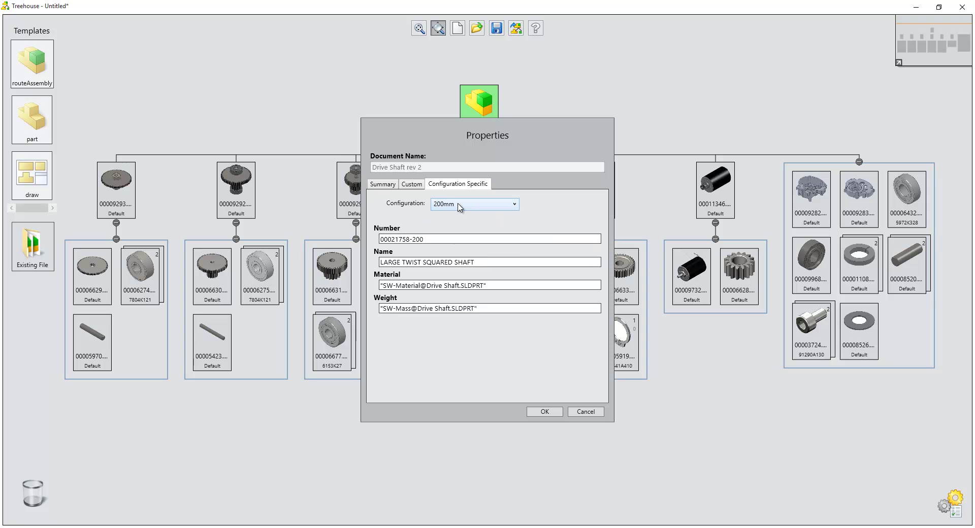
{"action": "left_click", "coordinate": [460, 204]}
{"action": "left_click", "coordinate": [451, 246]}
{"action": "left_click", "coordinate": [471, 205]}
{"action": "left_click", "coordinate": [466, 227]}
{"action": "left_click", "coordinate": [433, 240]}
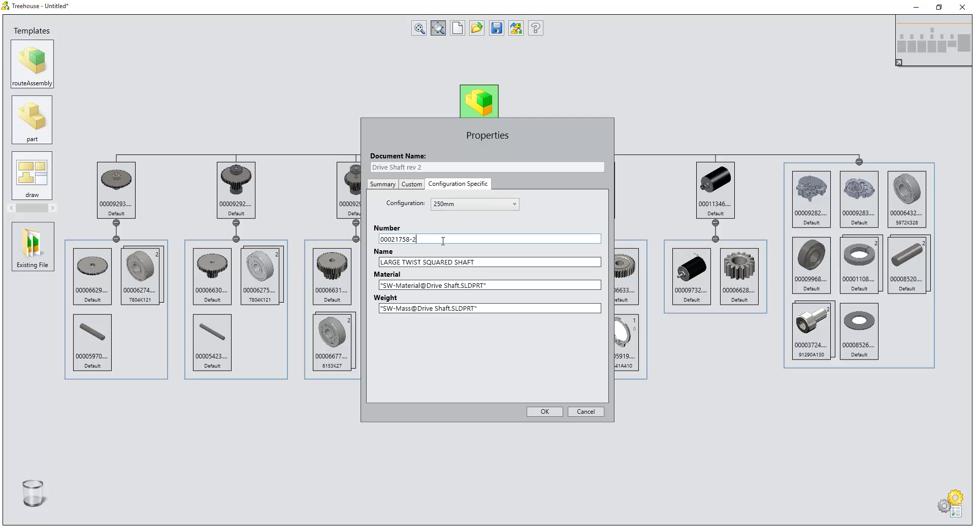
{"action": "type", "text": "-250"}
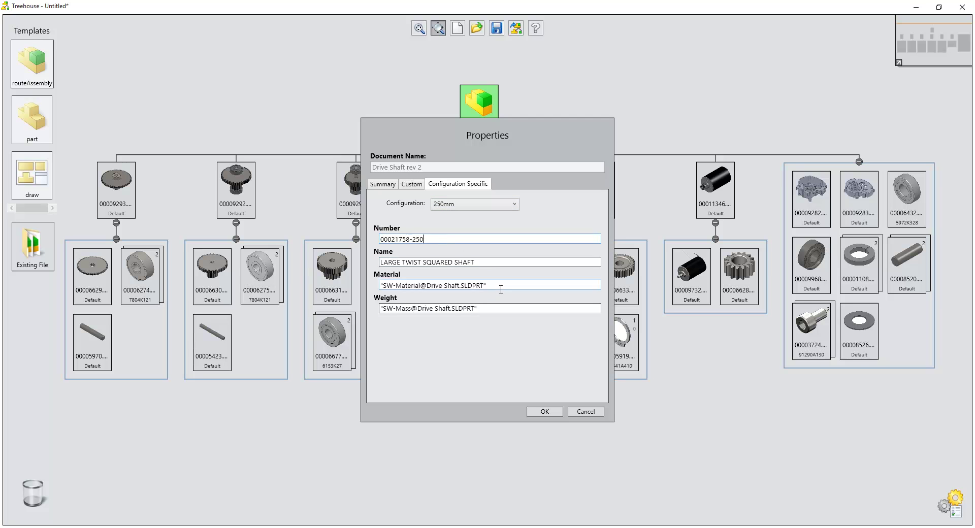
{"action": "left_click", "coordinate": [542, 415]}
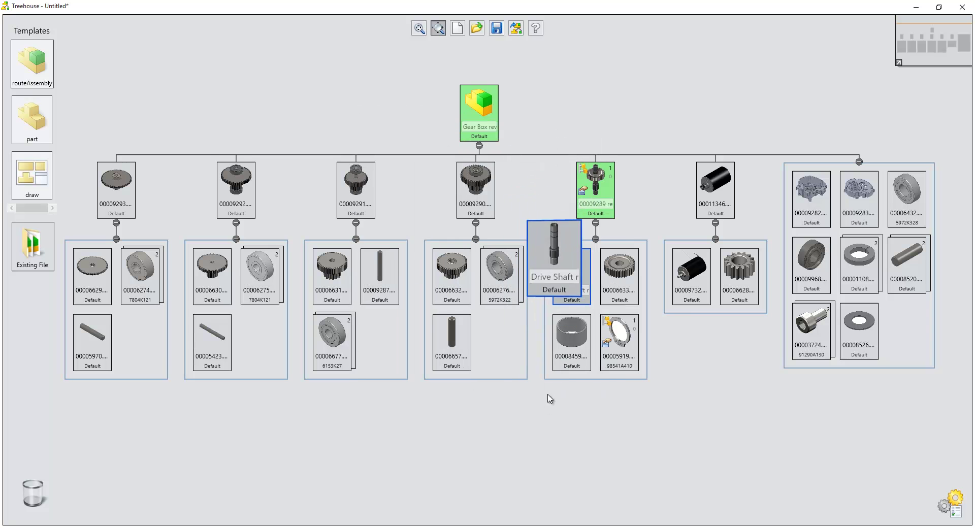
Remove the 150mm configuration from Drive Shaft rev 2 and close the configuration list.
{"action": "left_click", "coordinate": [569, 269]}
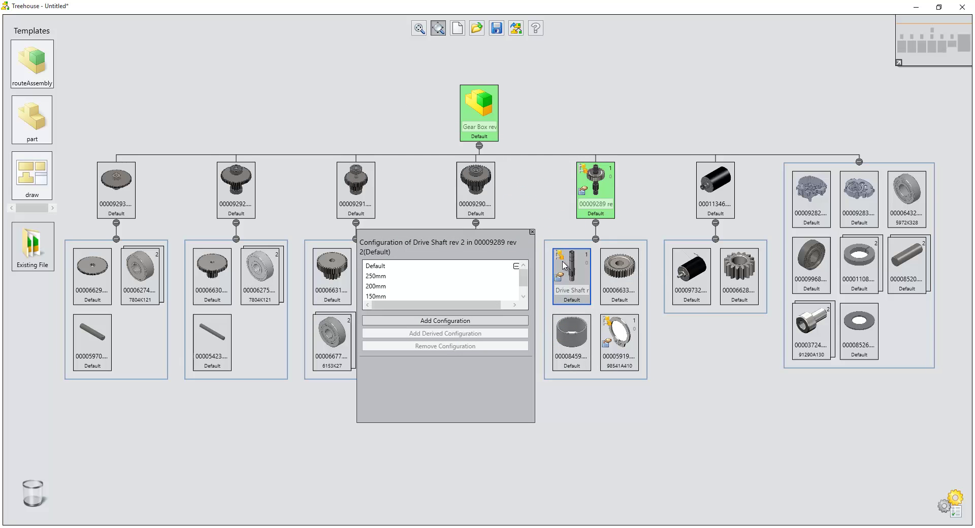
{"action": "scroll", "coordinate": [523, 284], "scroll_direction": "down", "scroll_amount": 1}
{"action": "scroll", "coordinate": [523, 287], "scroll_direction": "up", "scroll_amount": 1}
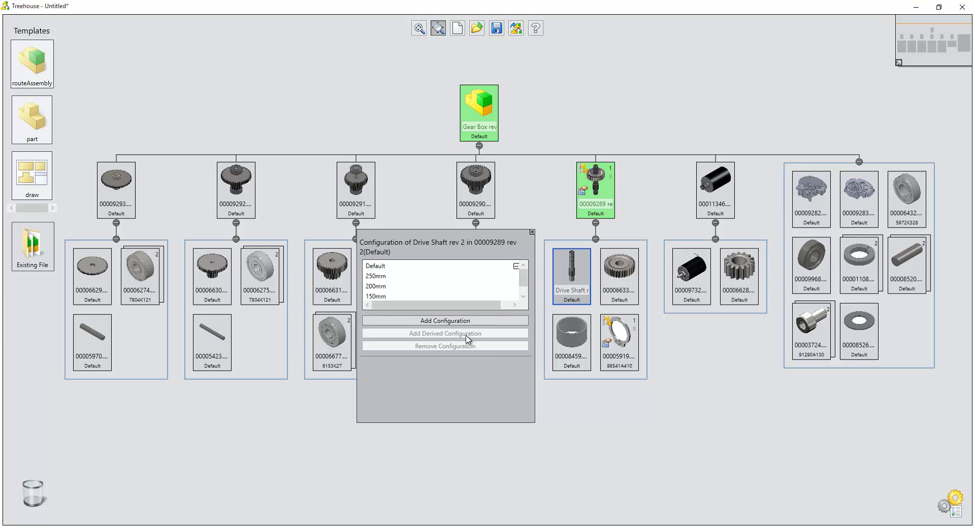
{"action": "left_click", "coordinate": [397, 297]}
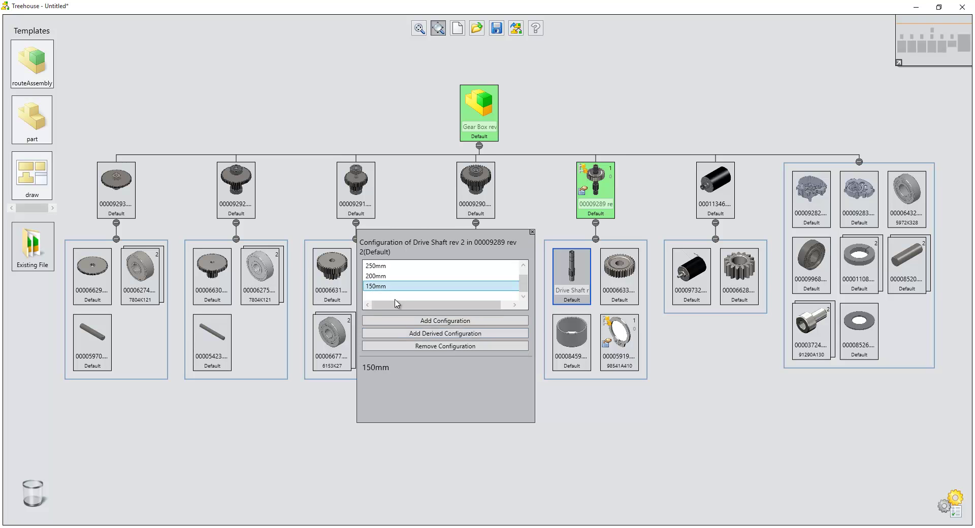
{"action": "left_click", "coordinate": [428, 347]}
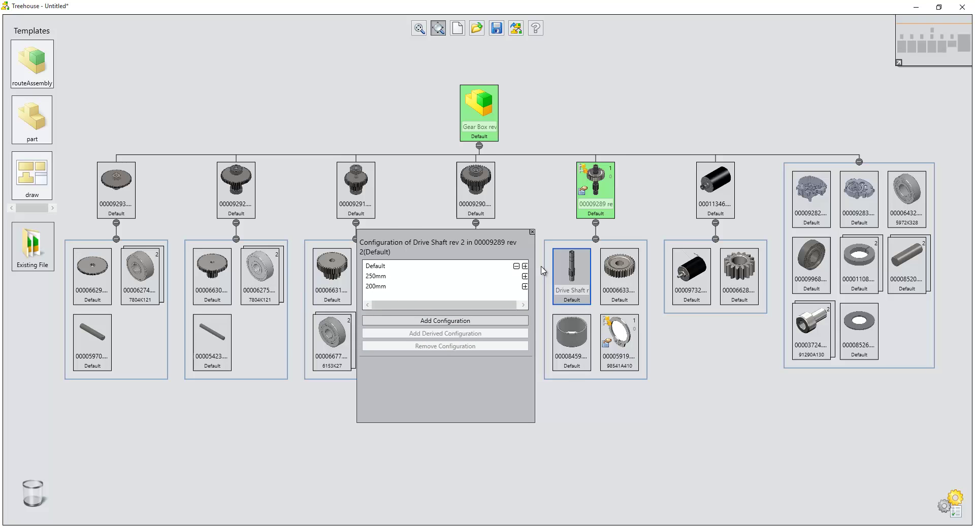
{"action": "left_click", "coordinate": [533, 232]}
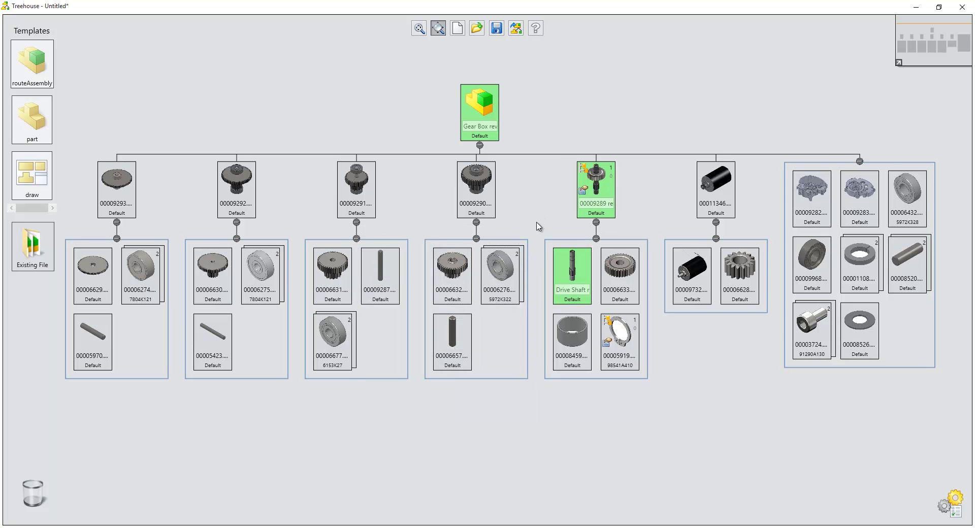
Remove part 00009283 from the top assembly's loose-parts group.
{"action": "mouse_move", "coordinate": [849, 193]}
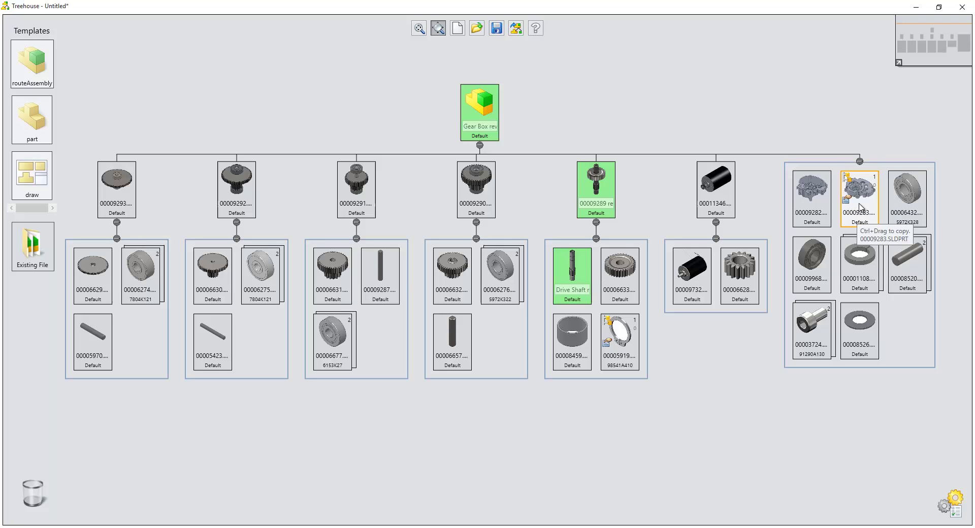
{"action": "left_click", "coordinate": [860, 207]}
{"action": "right_click", "coordinate": [860, 207]}
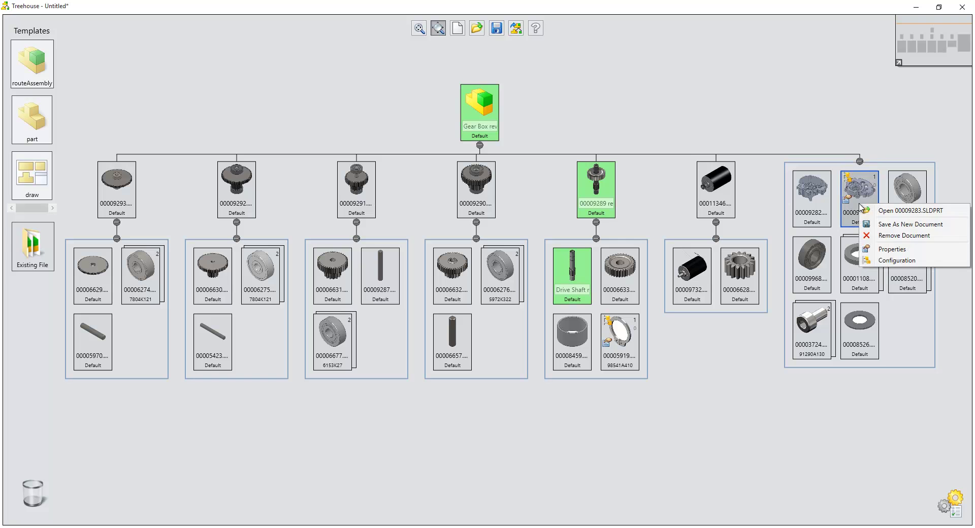
{"action": "left_click", "coordinate": [888, 237]}
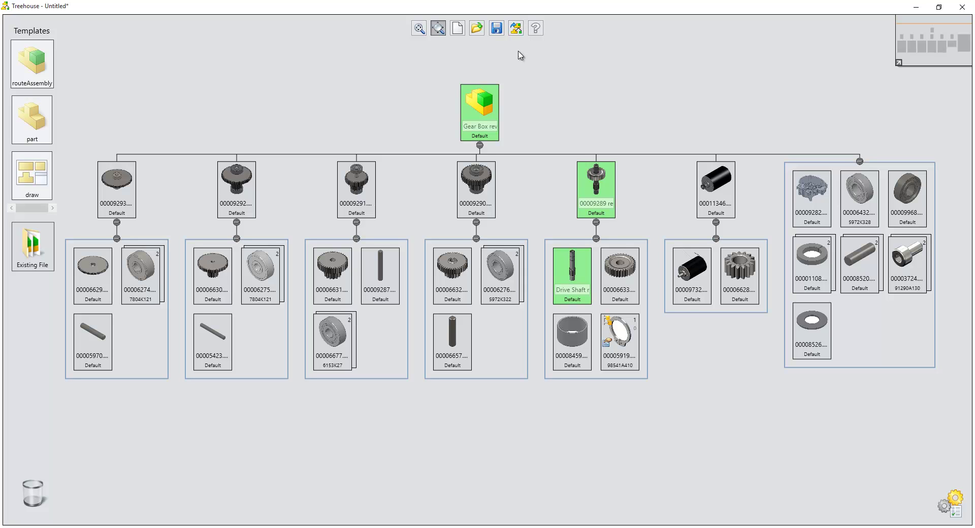
Check the Treehouse options, then export the tree as SOLIDWORKS documents to the Export folder on drive D.
{"action": "left_click", "coordinate": [945, 507]}
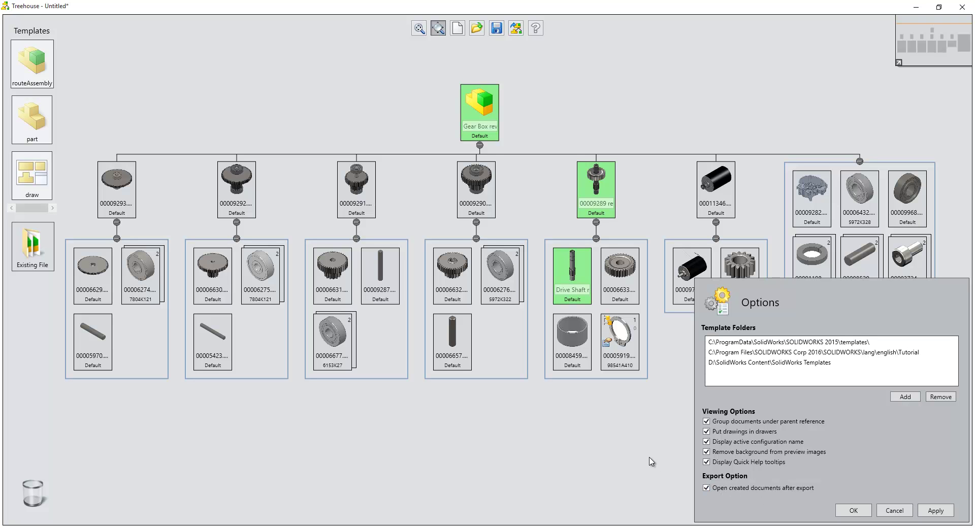
{"action": "left_click", "coordinate": [843, 508]}
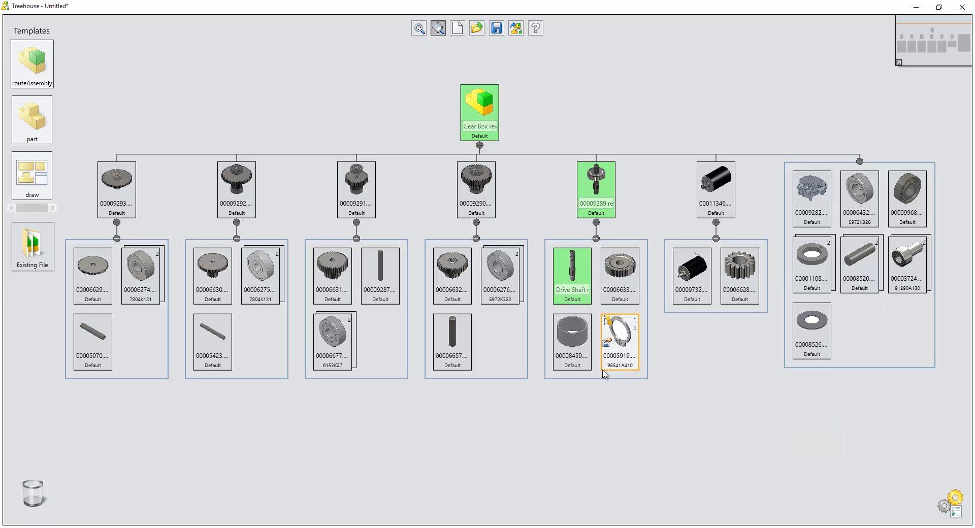
{"action": "left_click", "coordinate": [516, 29]}
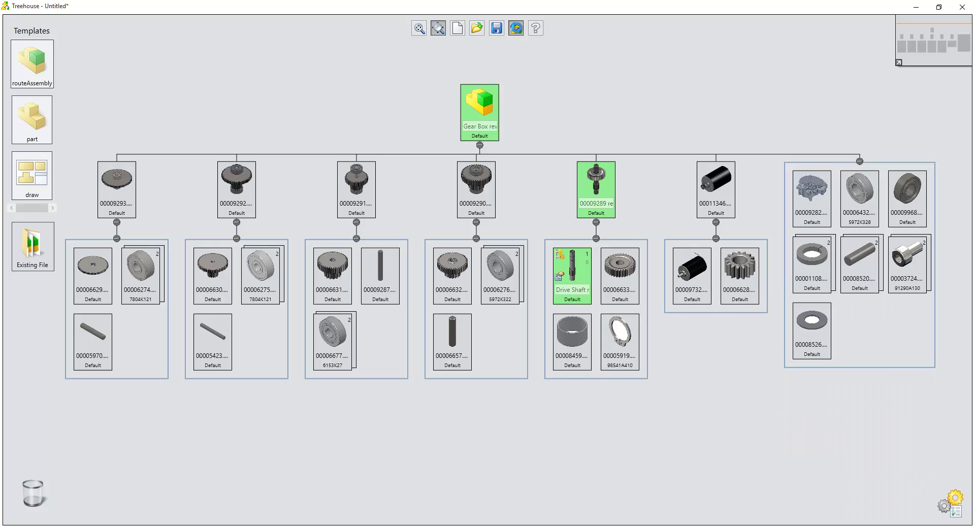
{"action": "left_click", "coordinate": [500, 361]}
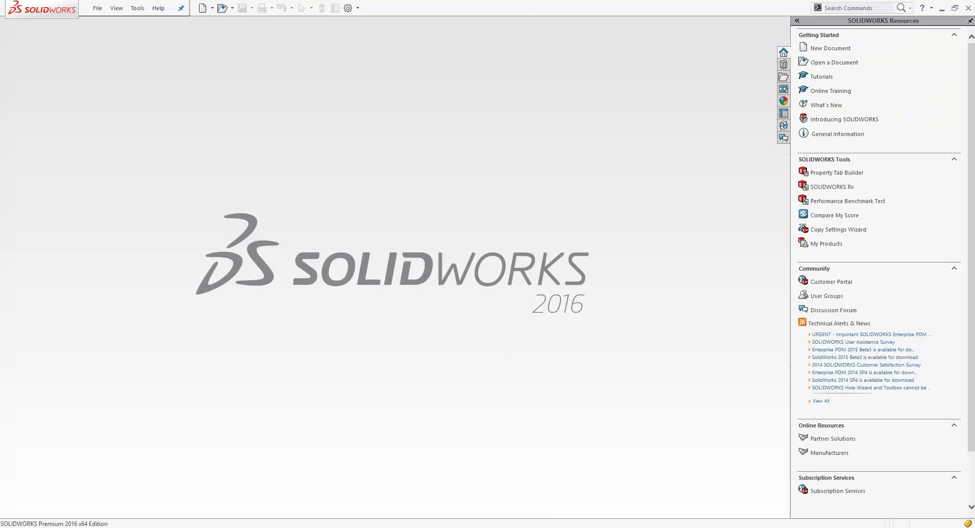
Wait in Treehouse for the export to finish, then select drive shaft 00009289 rev 2 in the assembly.
{"action": "mouse_move", "coordinate": [486, 527]}
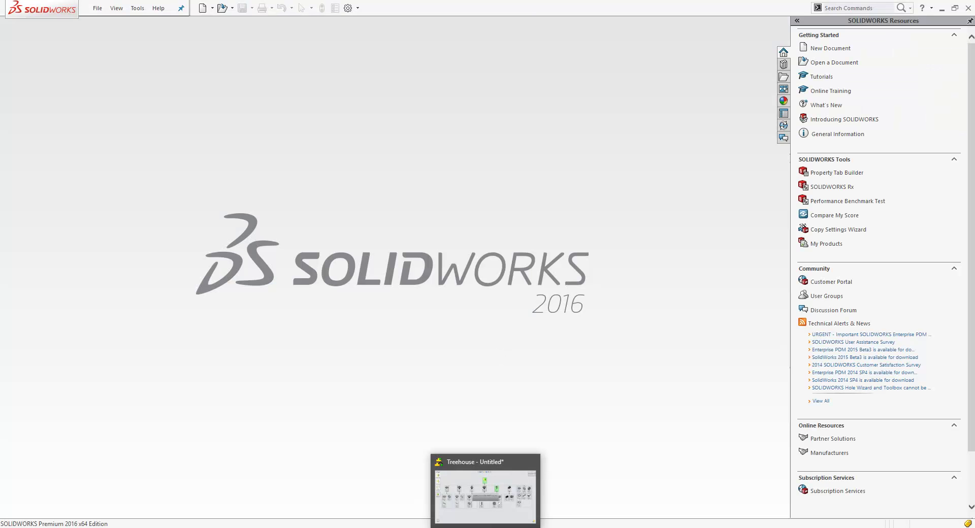
{"action": "left_click", "coordinate": [493, 510]}
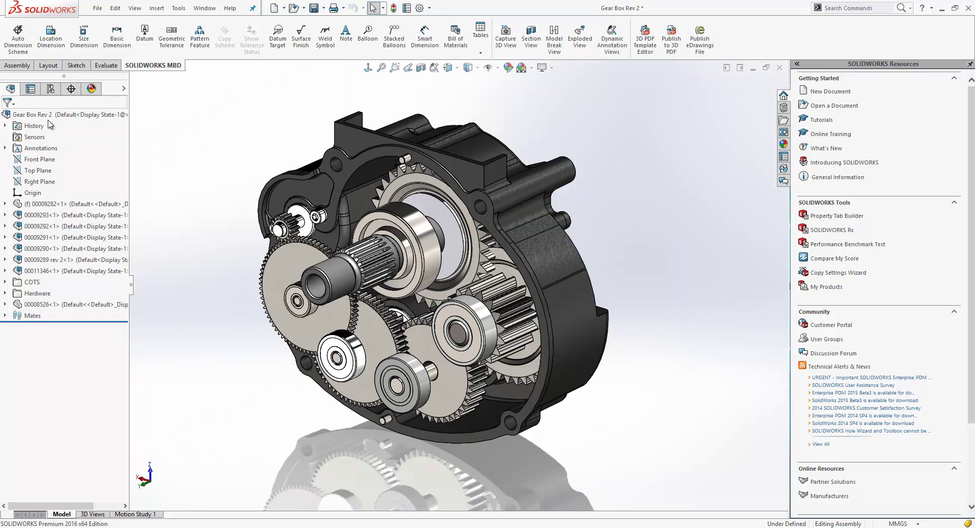
{"action": "left_click", "coordinate": [54, 261]}
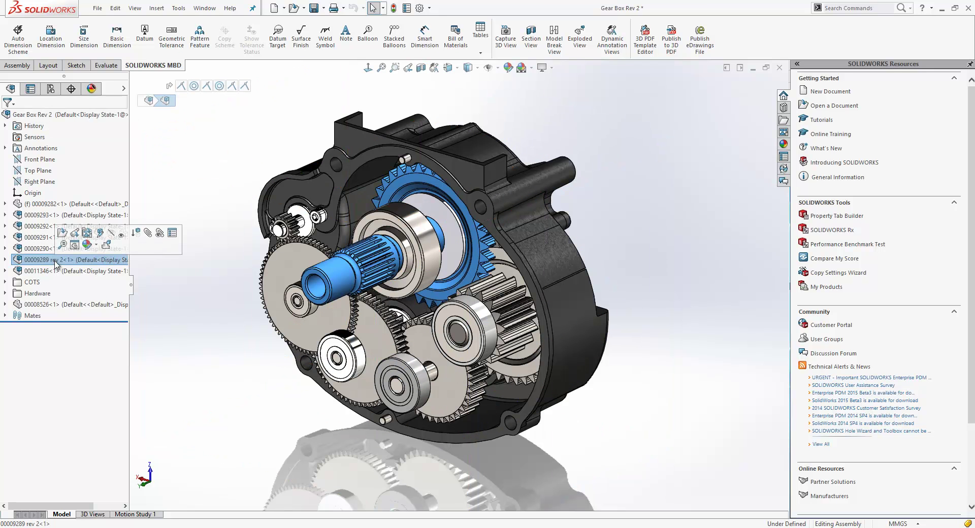
{"action": "left_click", "coordinate": [355, 271]}
{"action": "left_click", "coordinate": [376, 225]}
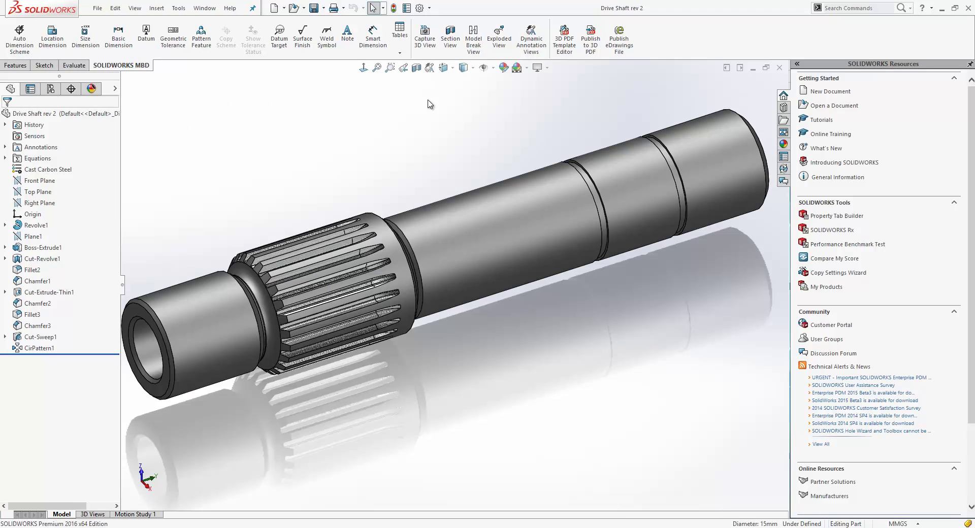
{"action": "left_click", "coordinate": [406, 7]}
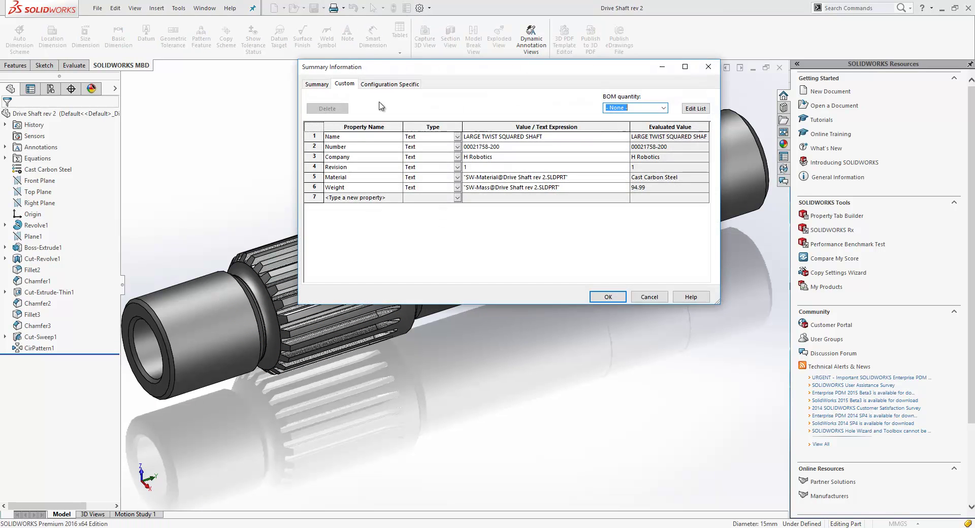
{"action": "left_click", "coordinate": [385, 85]}
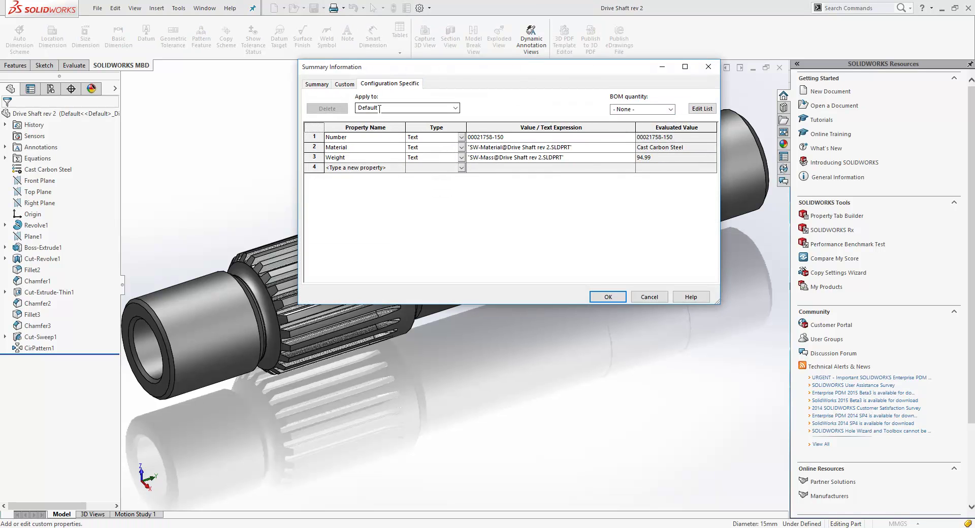
{"action": "left_click", "coordinate": [455, 109]}
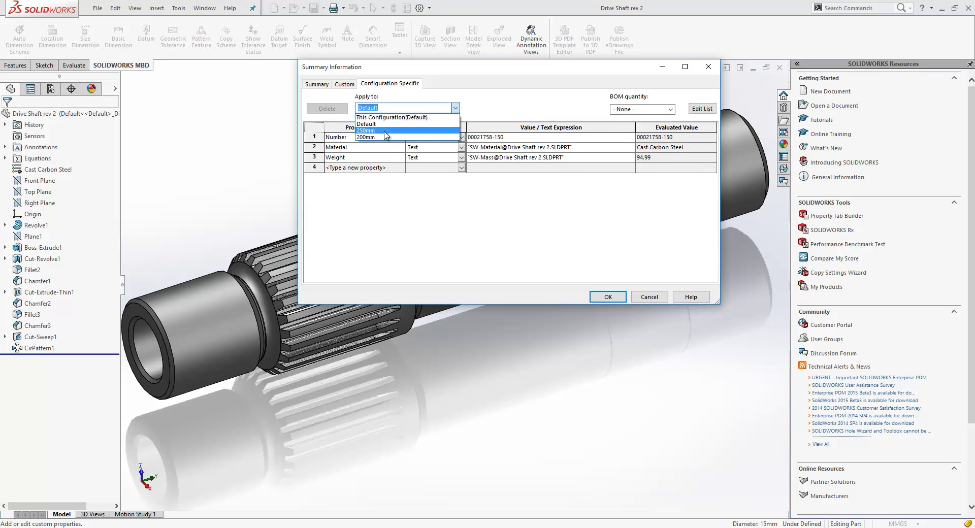
{"action": "left_click", "coordinate": [389, 127]}
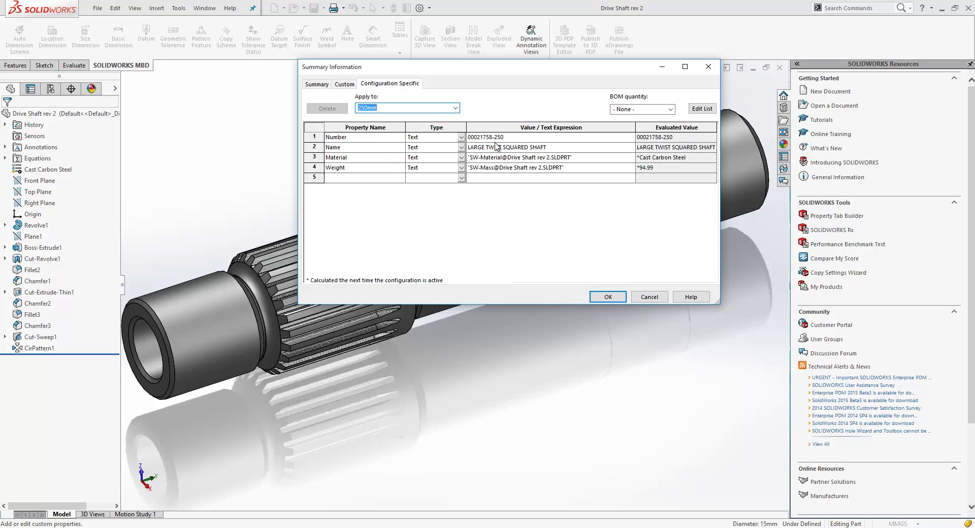
{"action": "left_click", "coordinate": [622, 300]}
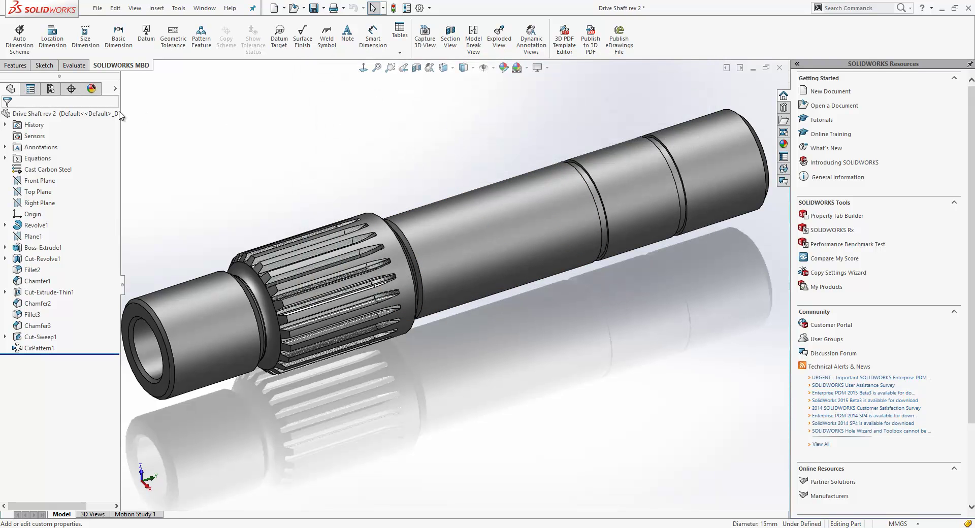
Show the ConfigurationManager listing the 200mm, 250mm and Default configurations.
{"action": "left_click", "coordinate": [50, 89]}
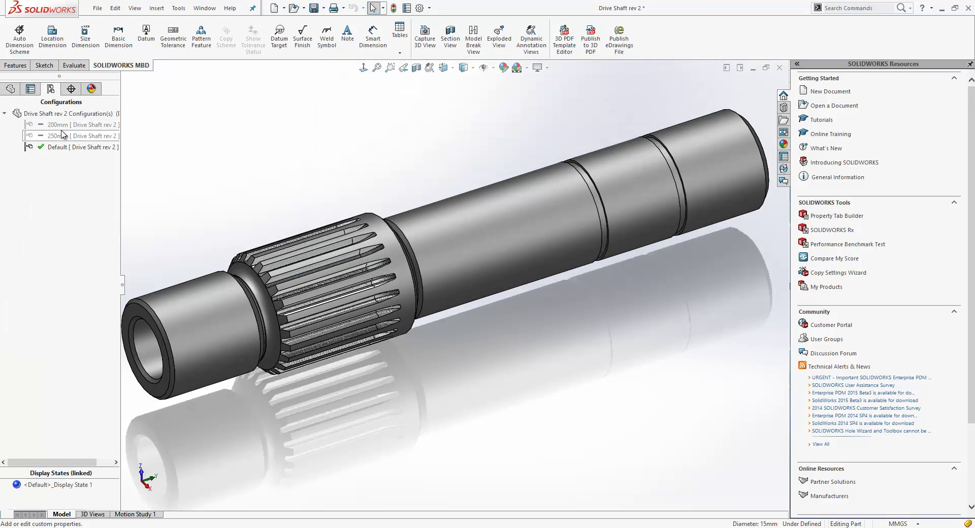